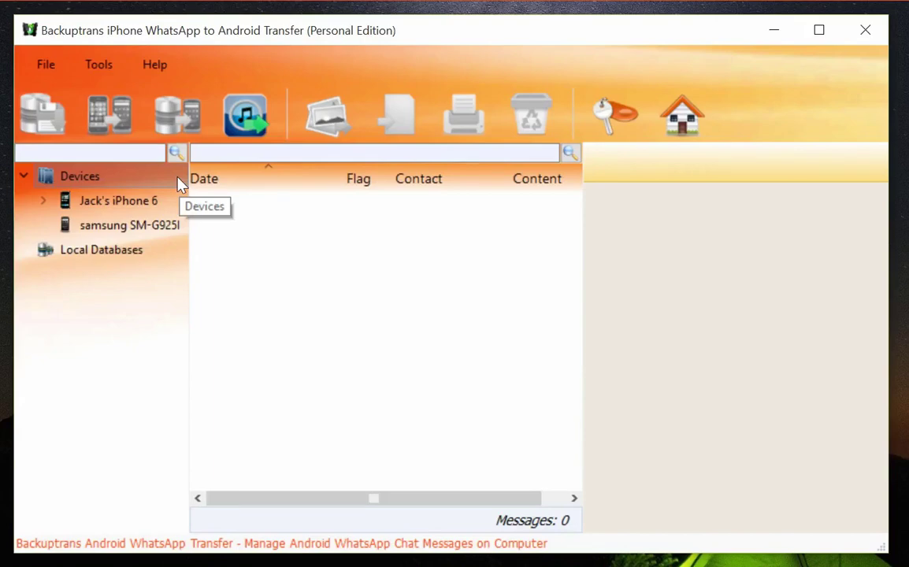
Step: Load the iPhone's WhatsApp messages and expand its list of chat contacts
click(162, 229)
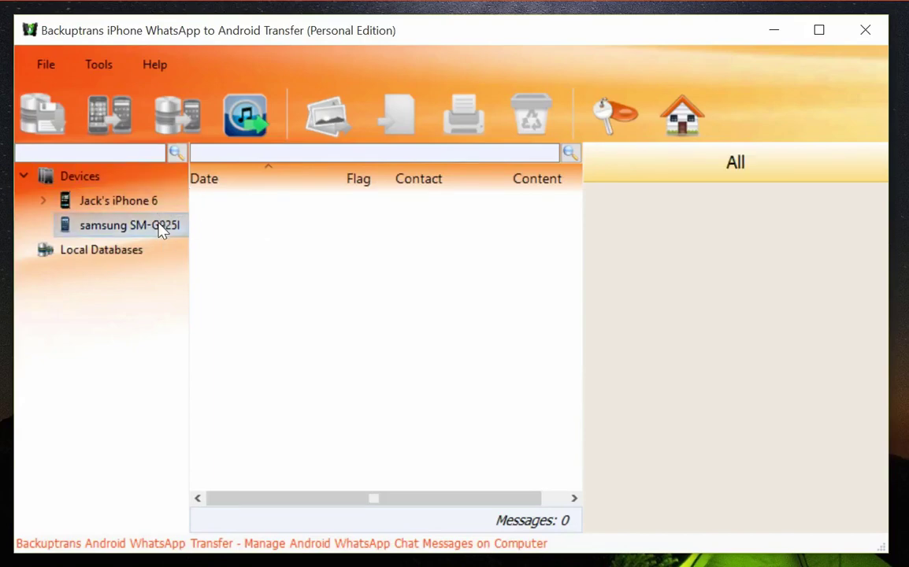
click(144, 203)
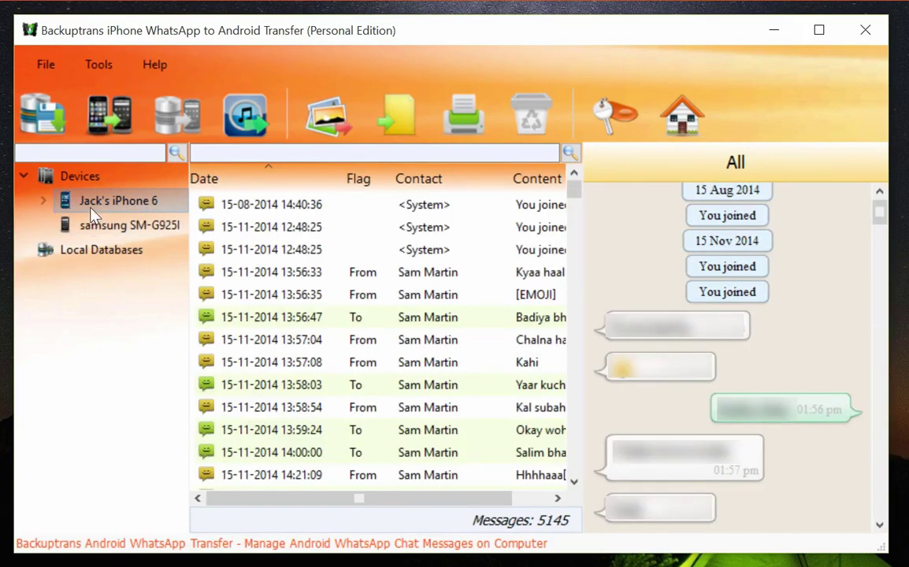
double_click(90, 207)
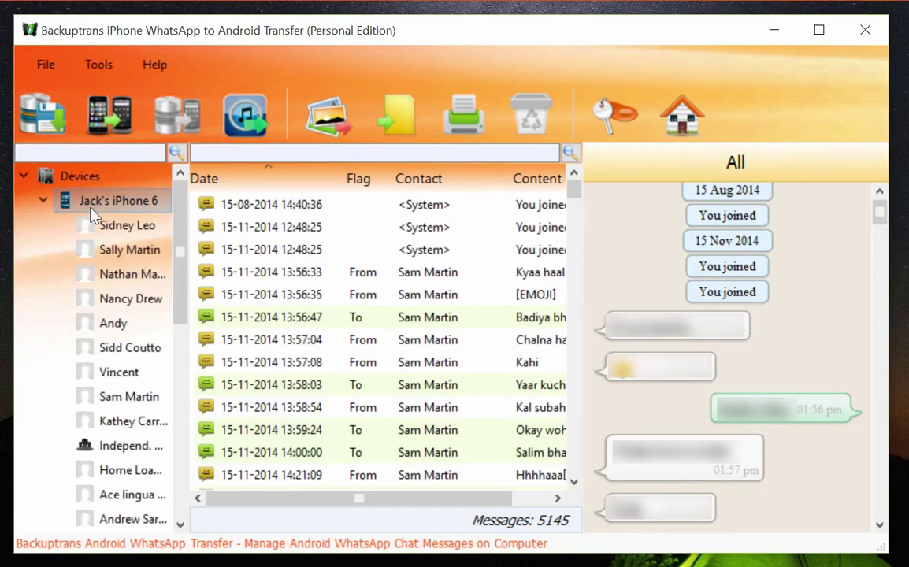
Step: Open the 739-message conversation, then the 16-message conversation, and scroll through it
click(114, 249)
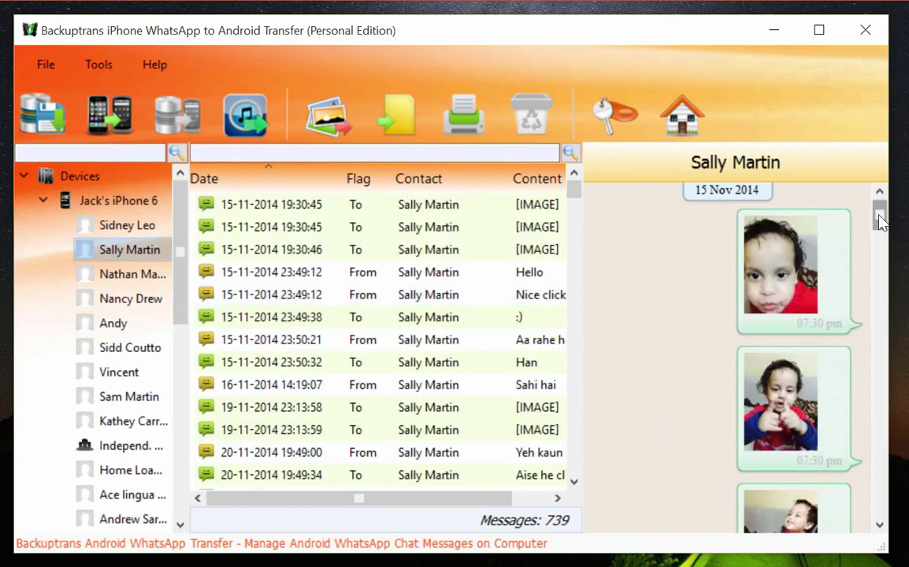
drag(879, 214, 883, 241)
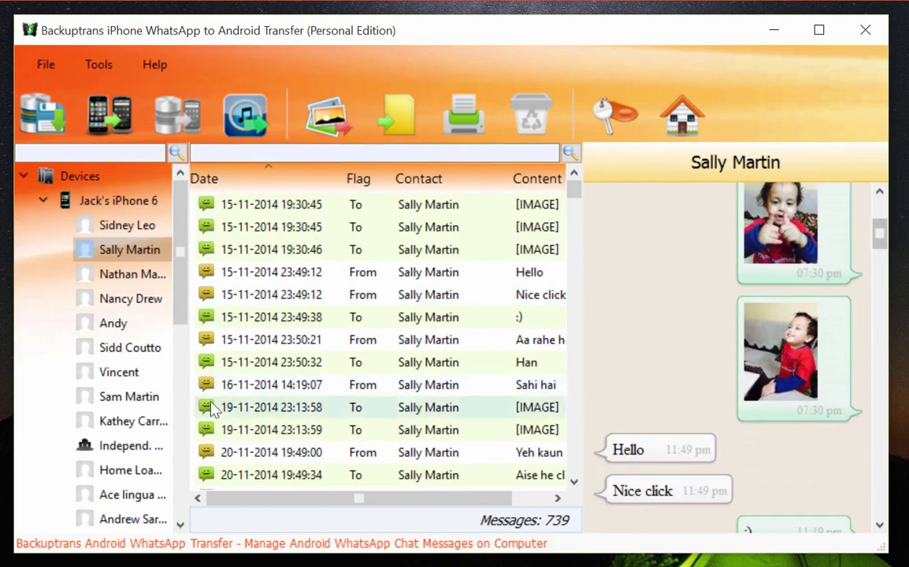
click(152, 282)
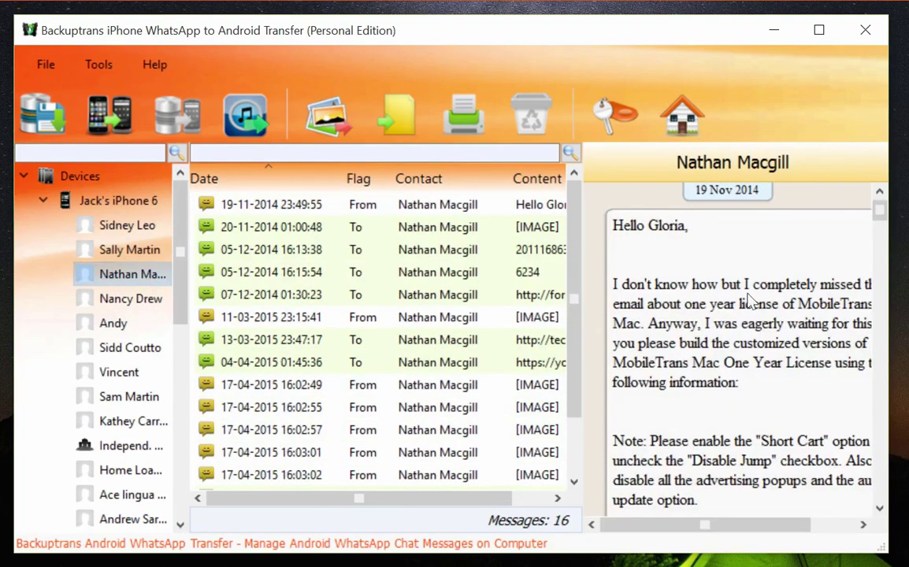
drag(879, 206, 884, 490)
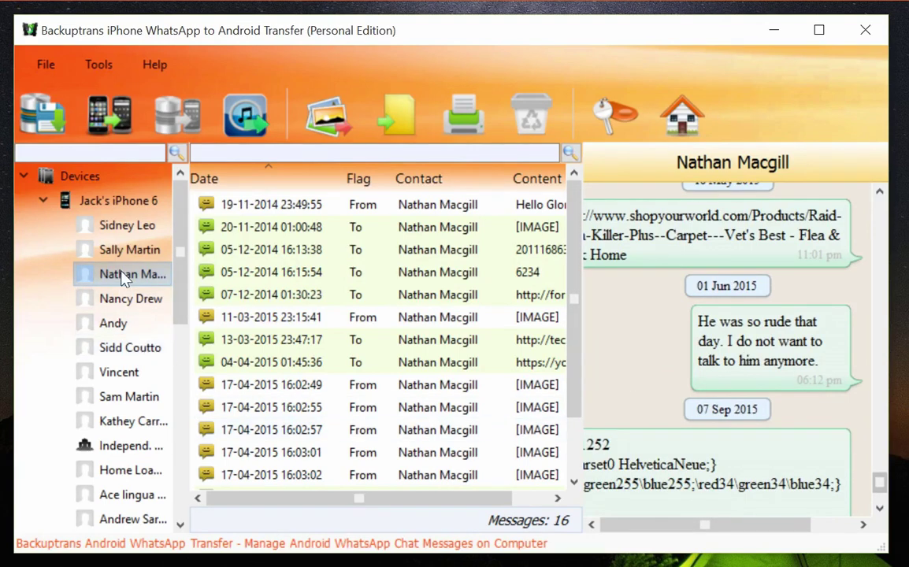
Step: Send the open 16-message chat to the Samsung phone through the backup and restore stages
click(101, 118)
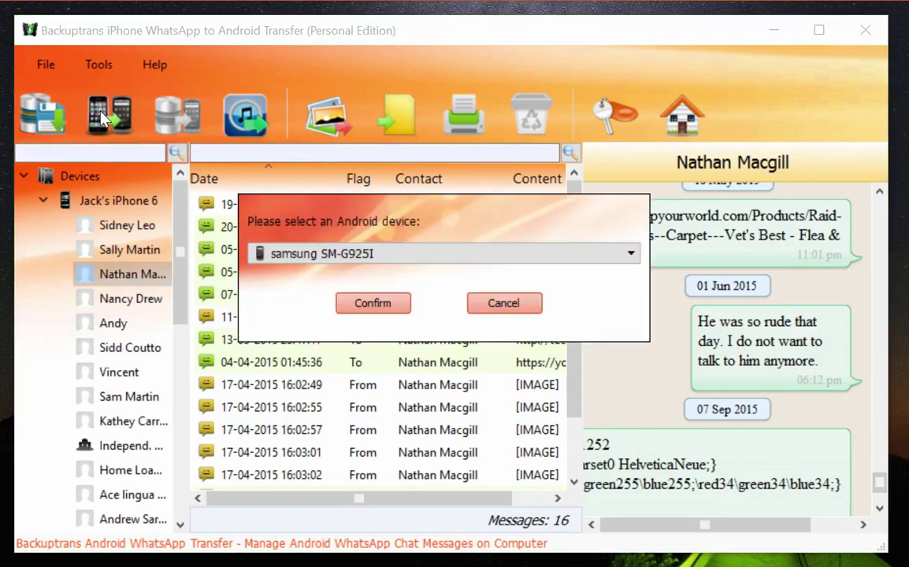
click(306, 258)
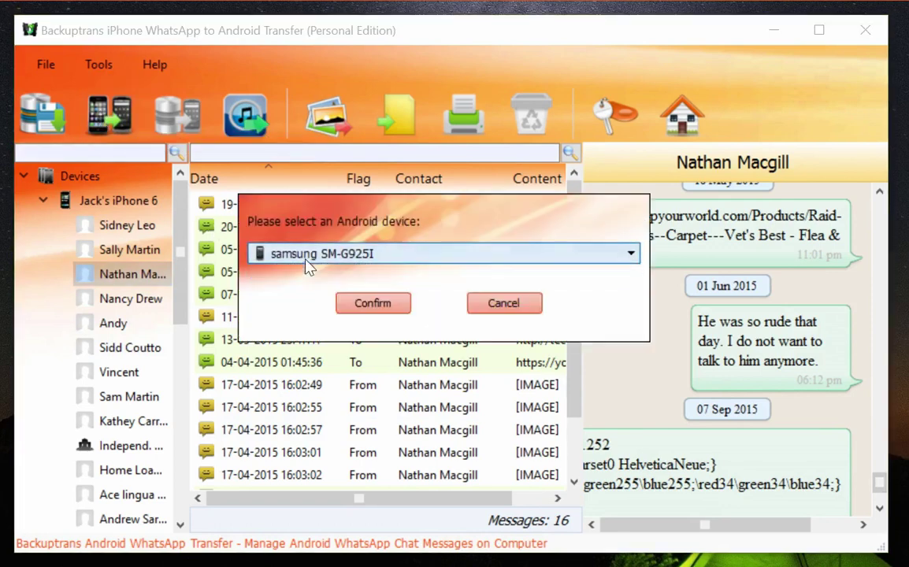
click(374, 309)
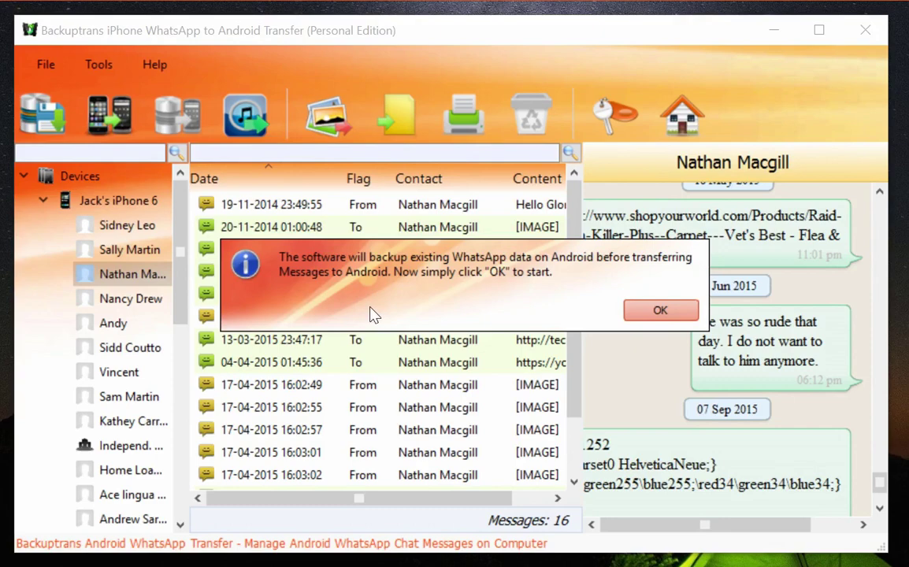
click(659, 311)
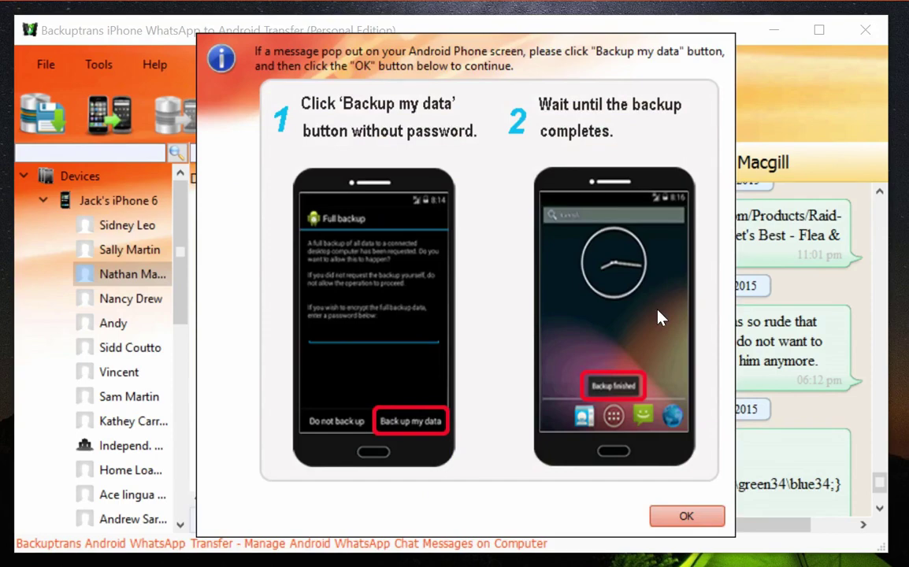
click(684, 516)
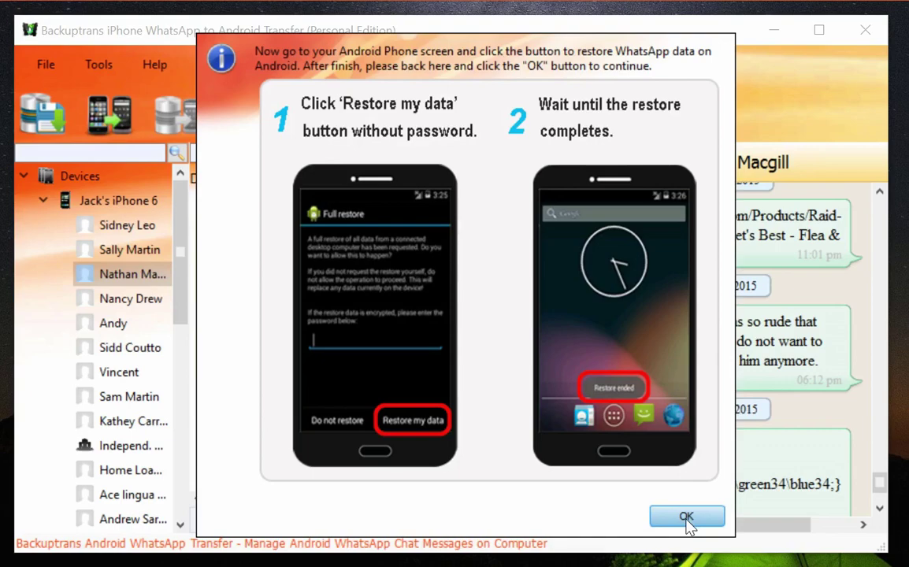
click(686, 518)
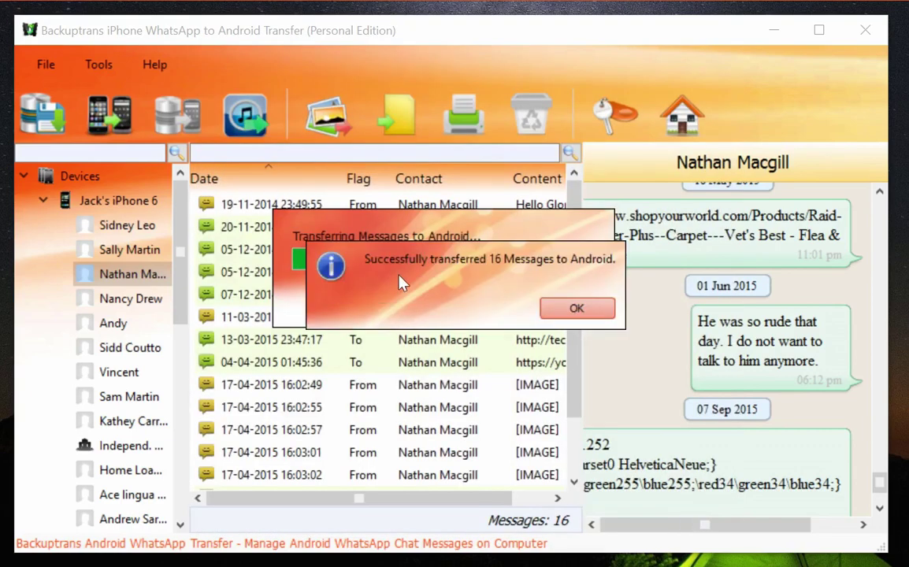
Step: Dismiss the success notice and view the transferred 16-message chat under the Samsung phone
click(577, 307)
drag(179, 432, 198, 213)
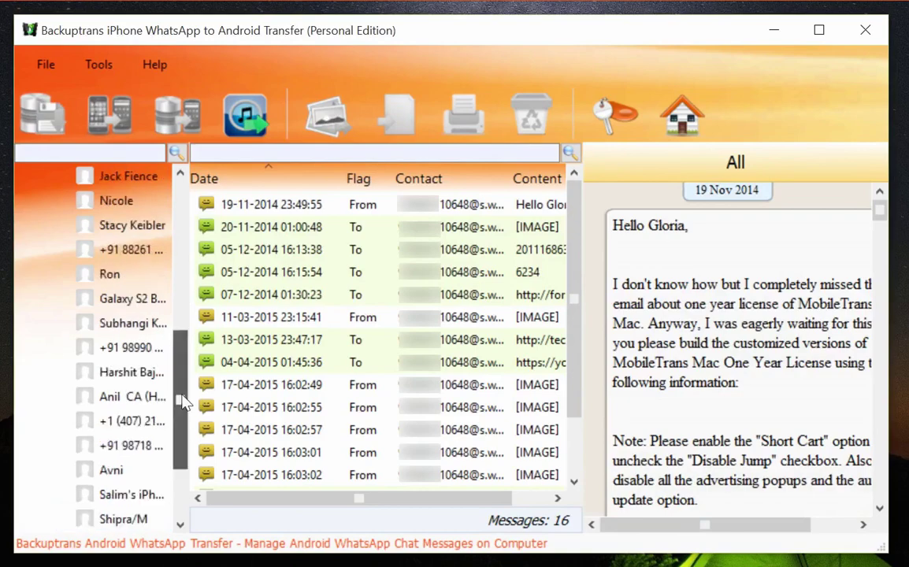
double_click(144, 201)
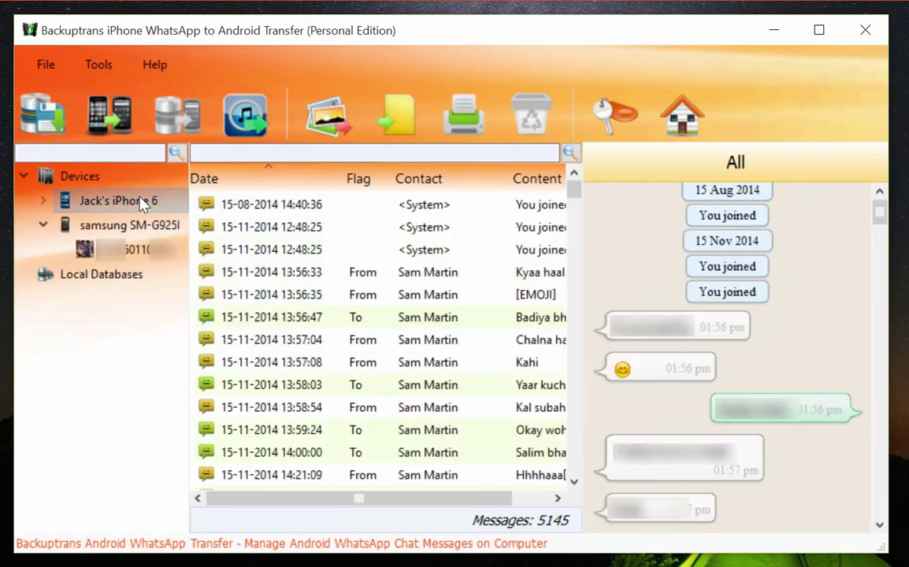
click(134, 250)
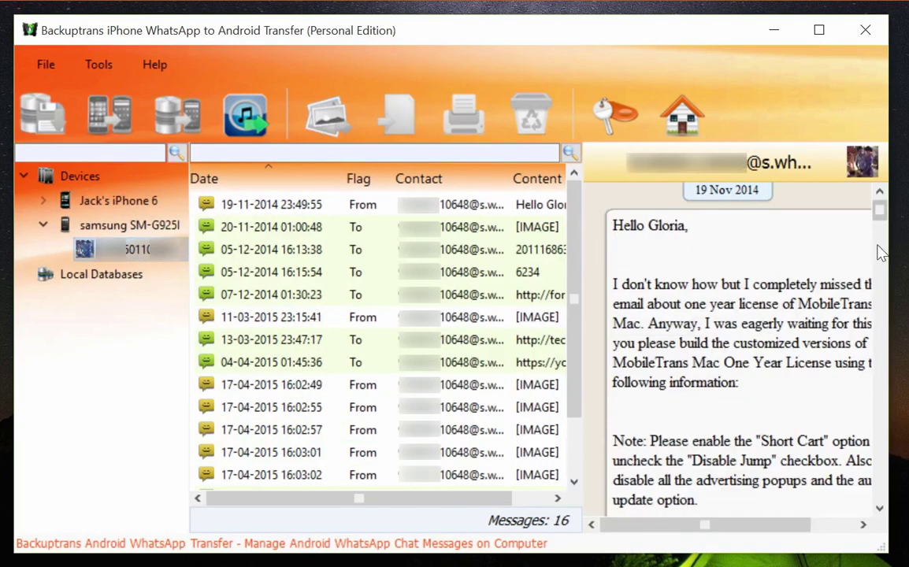
drag(878, 206, 879, 478)
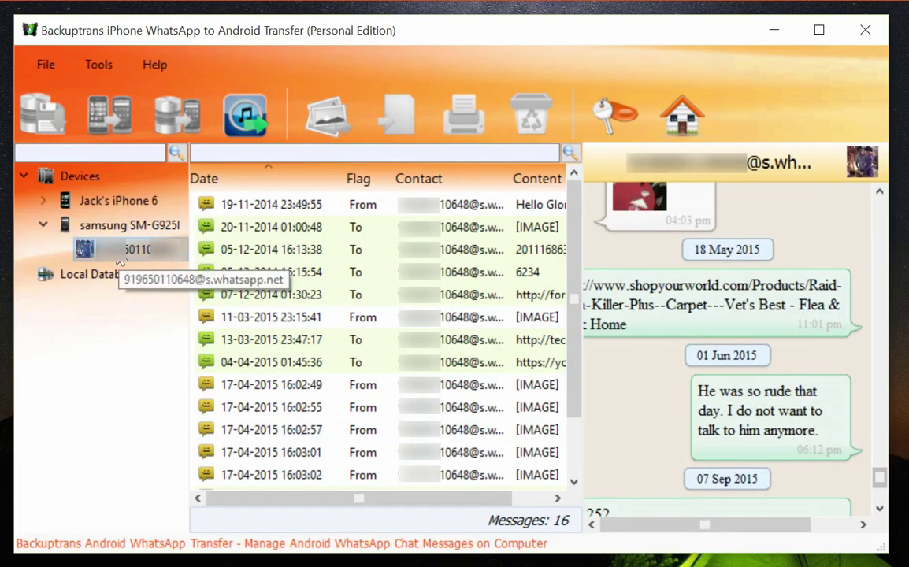
Step: Select the whole iPhone and send its 5145 messages to the Samsung phone via backup and restore
click(43, 225)
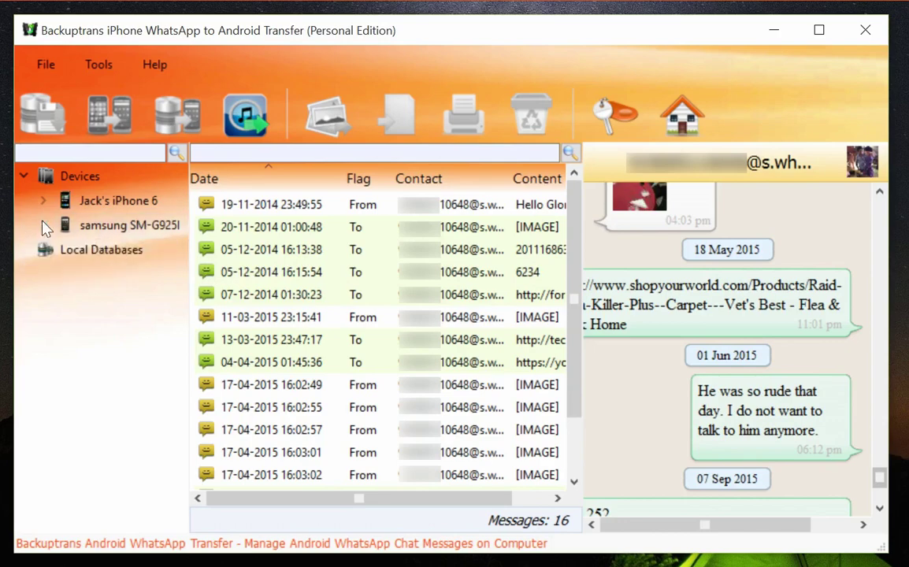
click(86, 202)
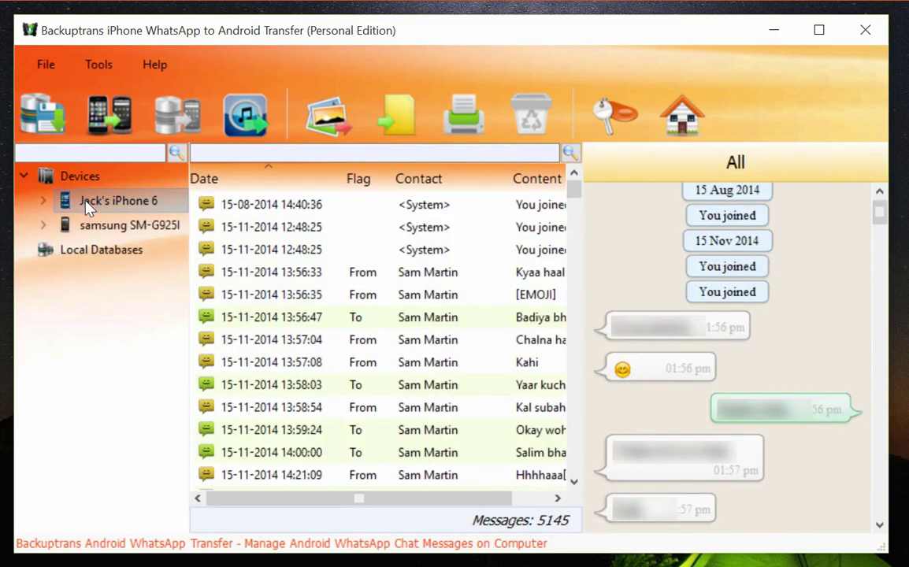
click(113, 126)
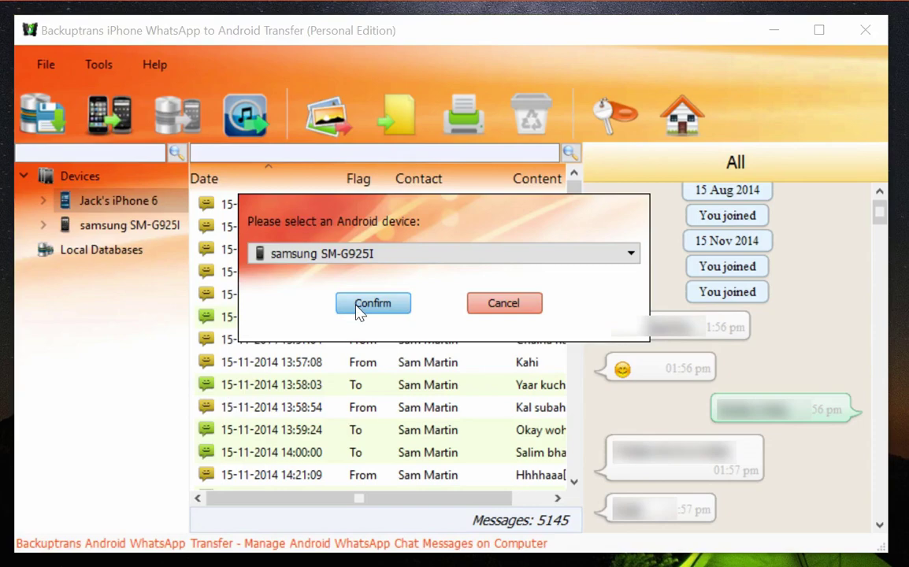
click(359, 307)
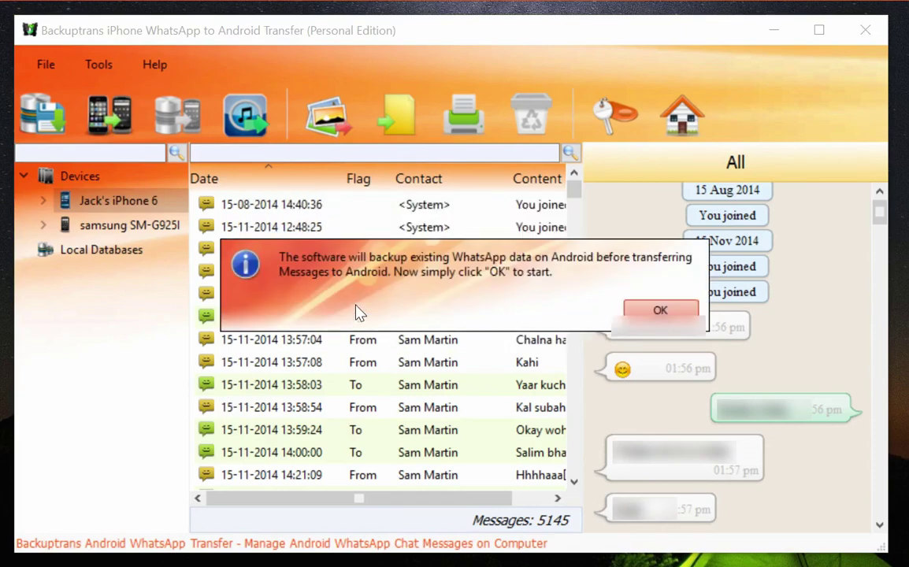
click(658, 311)
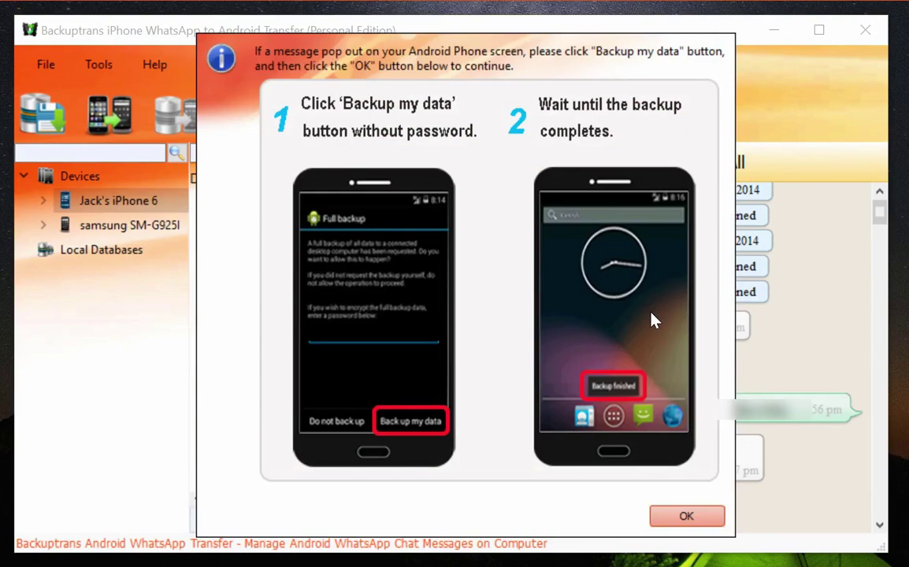
click(708, 526)
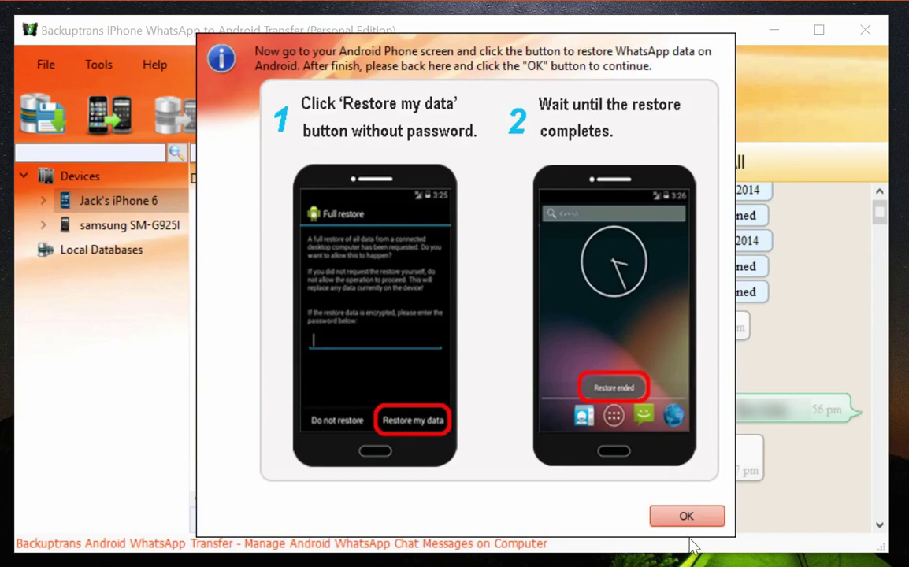
click(687, 519)
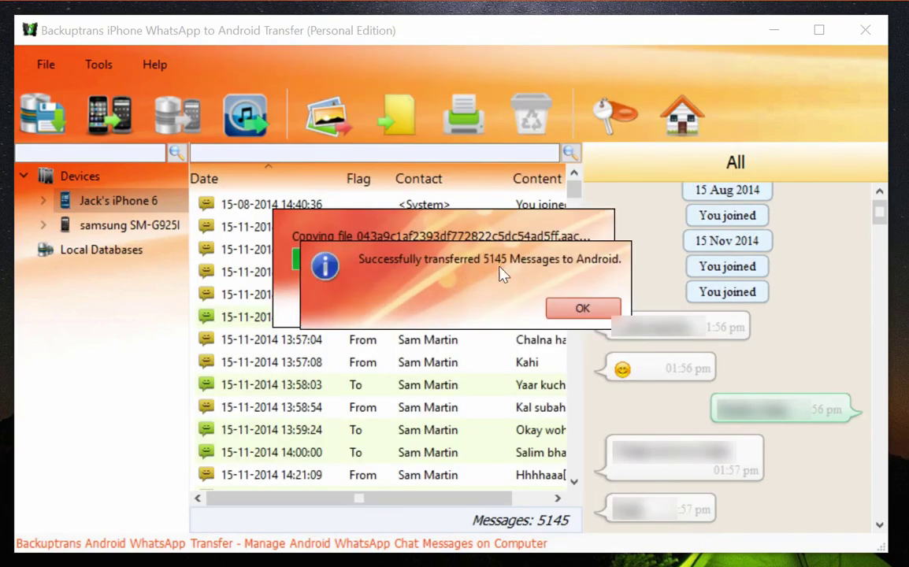
Step: Browse the transferred 739-message chat on Samsung, then show all 5145 Samsung messages
click(588, 308)
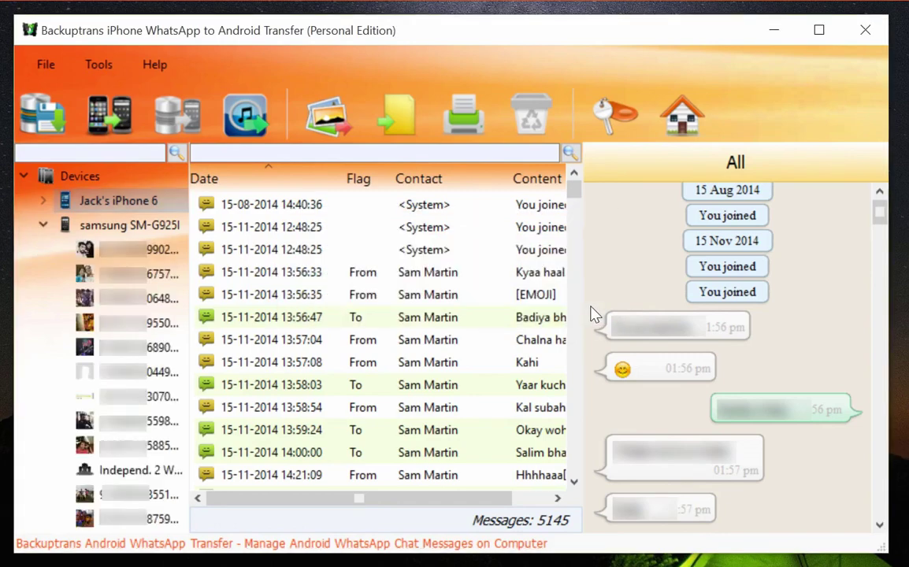
click(44, 201)
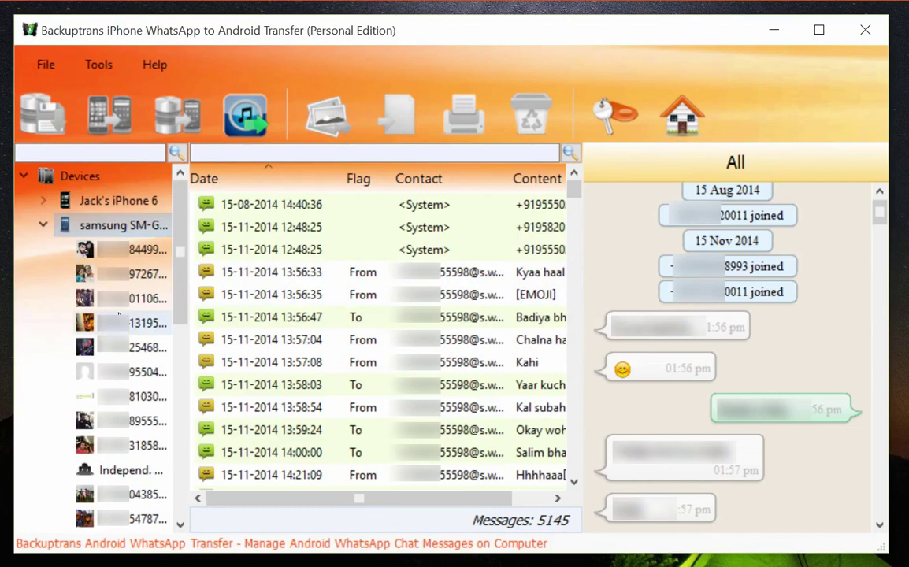
click(126, 273)
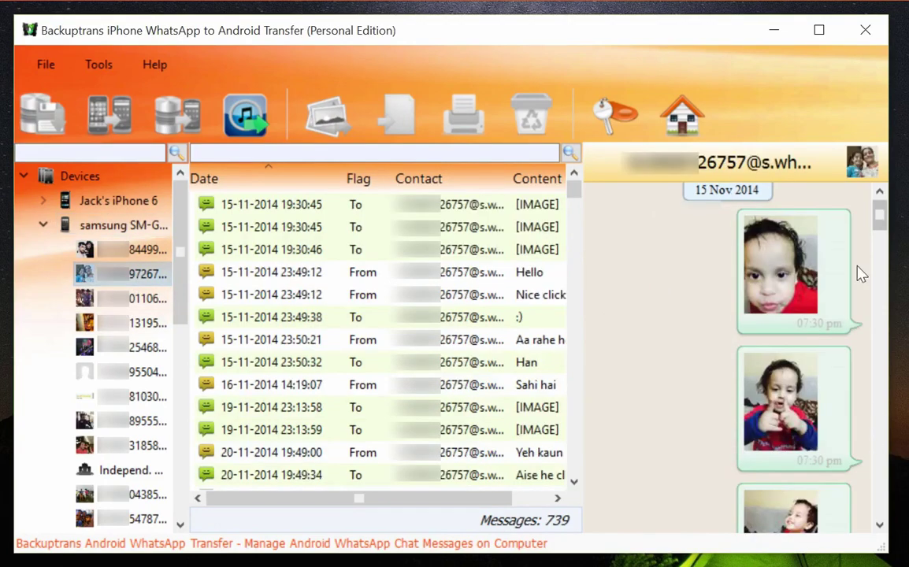
drag(880, 219, 882, 234)
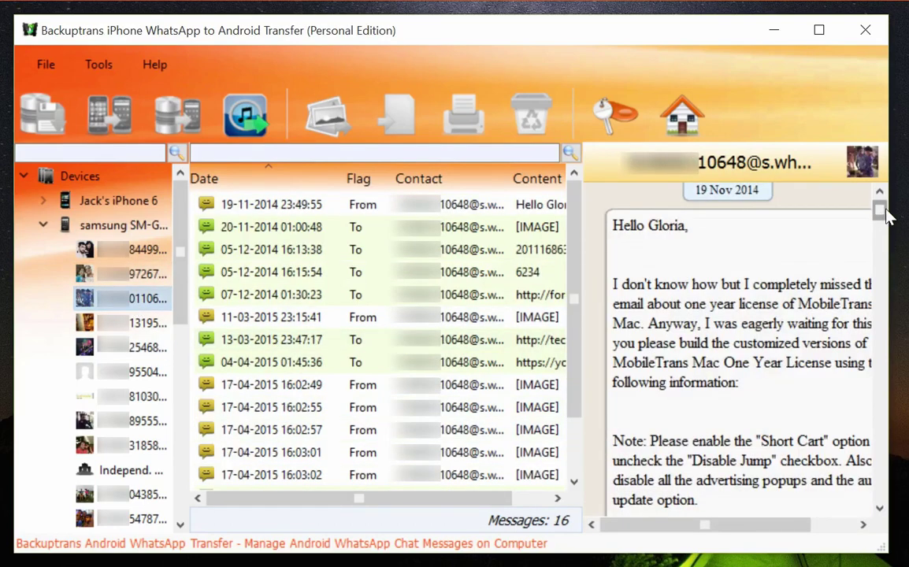
mouse_move(879, 207)
mouse_down()
mouse_move(900, 378)
mouse_move(900, 496)
mouse_up()
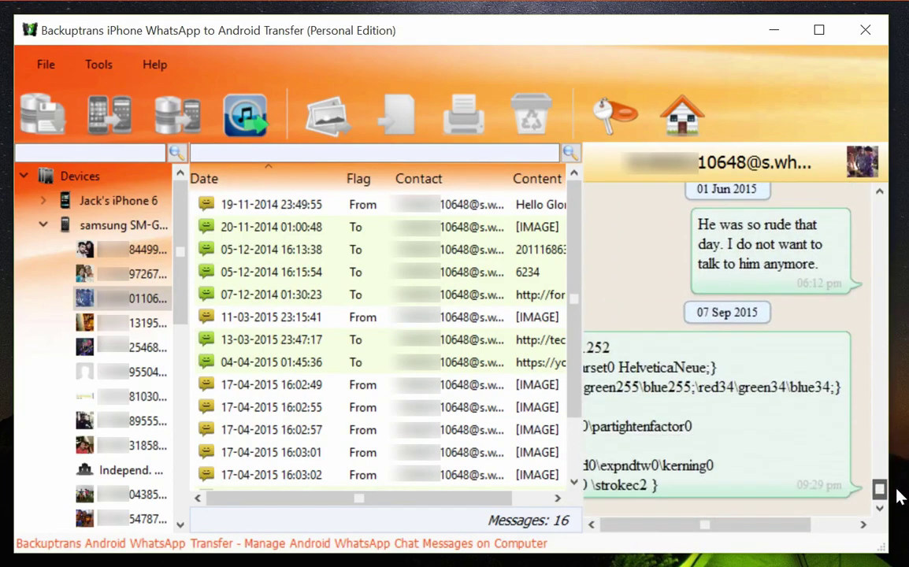
double_click(123, 226)
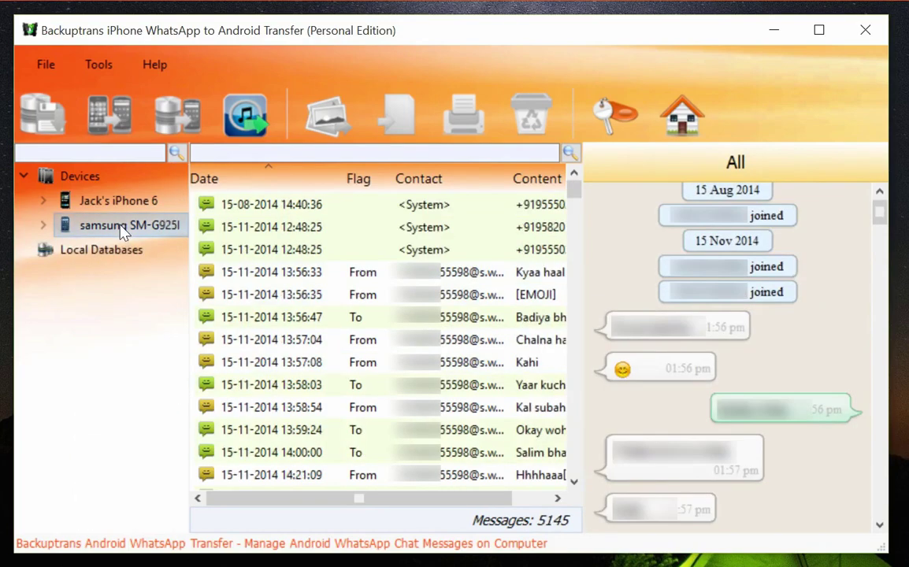
double_click(121, 226)
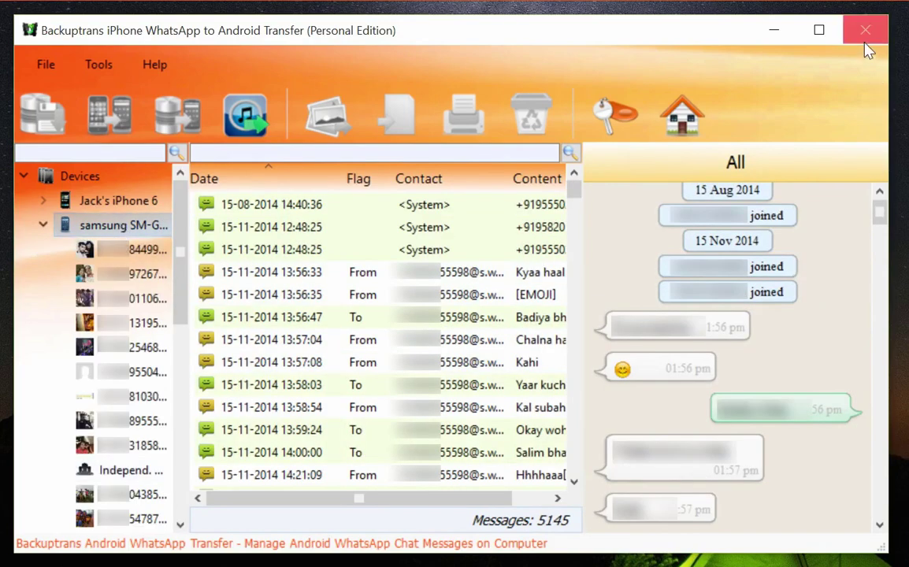